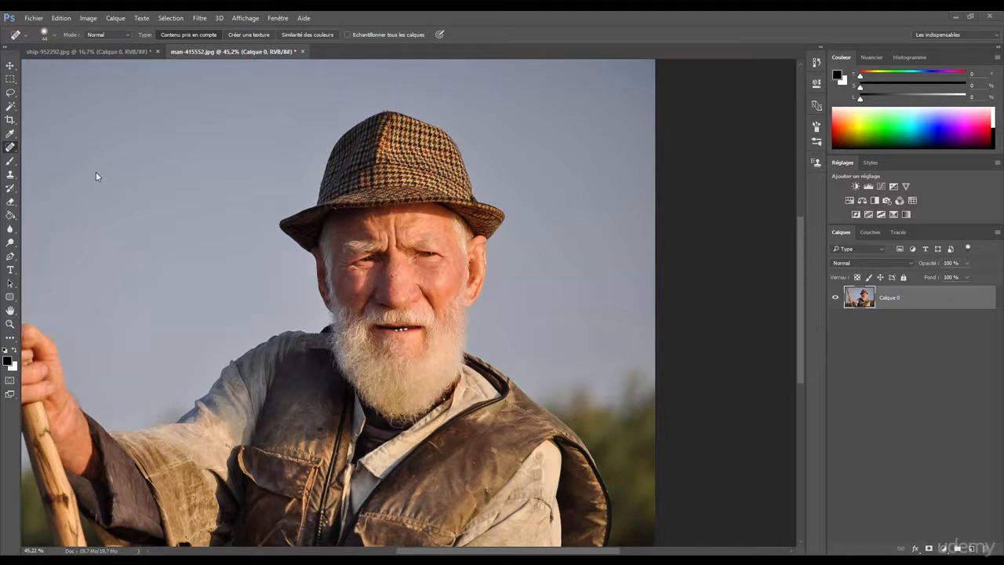
Remove the dark spot on the bridge of the nose with the Spot Healing Brush set to Contenu pris en compte
{"action": "right_click", "coordinate": [11, 151]}
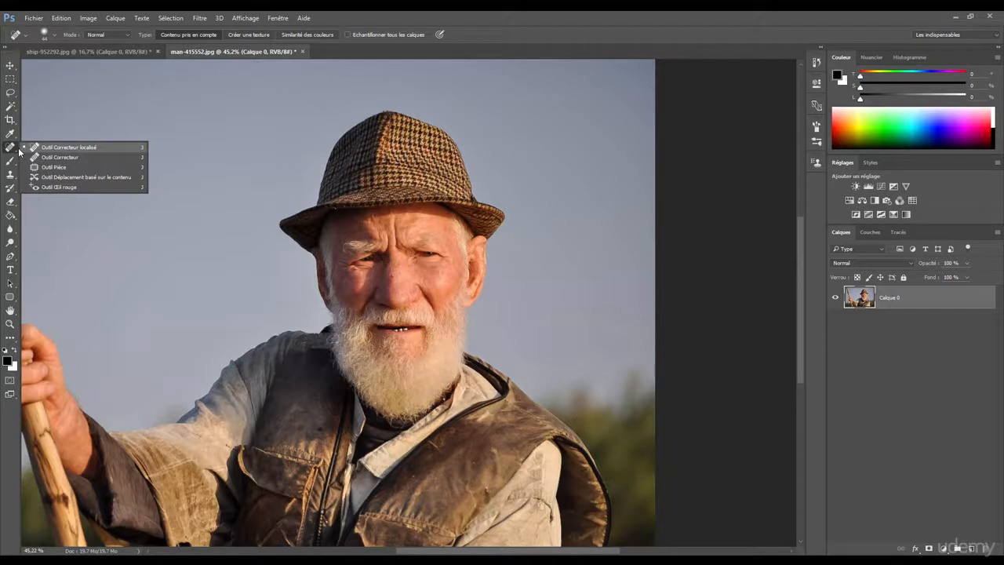
{"action": "left_click", "coordinate": [138, 150]}
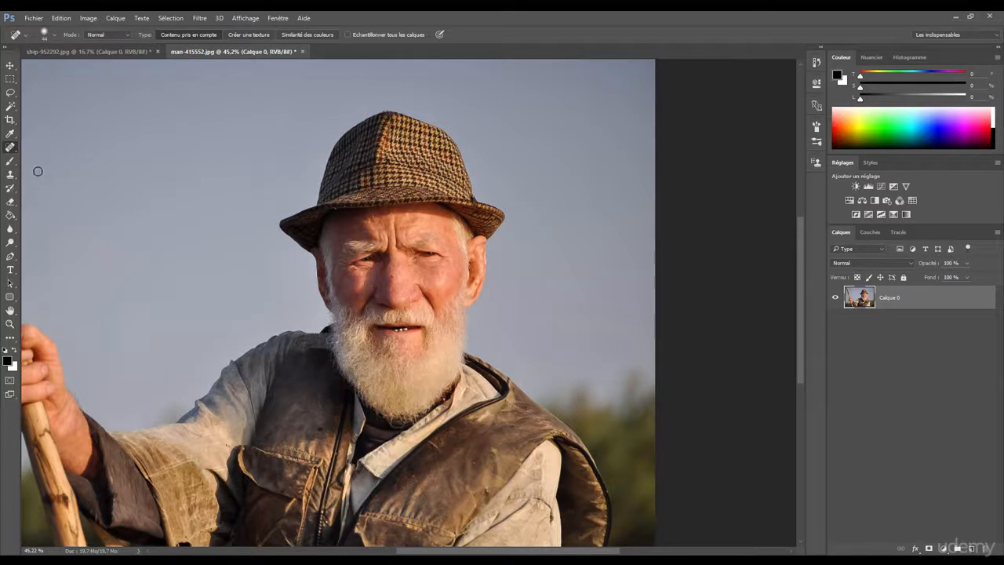
{"action": "right_click", "coordinate": [13, 150]}
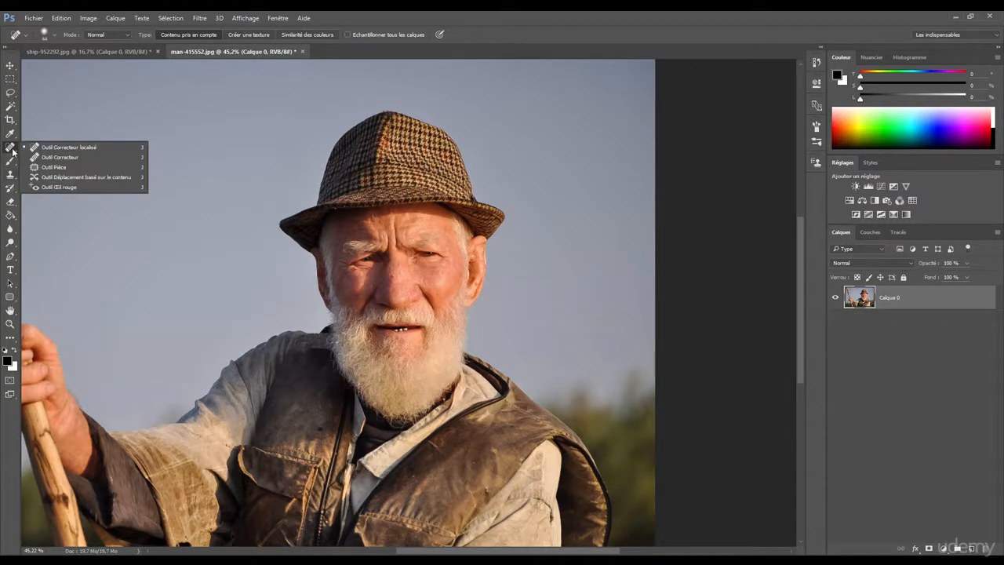
{"action": "left_click", "coordinate": [11, 177]}
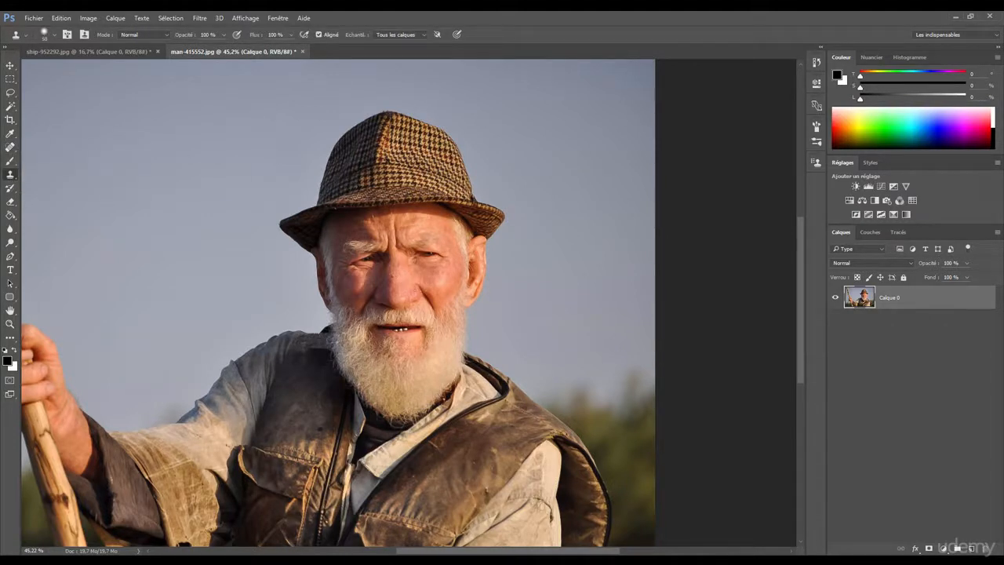
{"action": "mouse_move", "coordinate": [396, 277]}
{"action": "left_mouse_down"}
{"action": "mouse_move", "coordinate": [460, 280]}
{"action": "mouse_move", "coordinate": [406, 276]}
{"action": "left_mouse_up"}
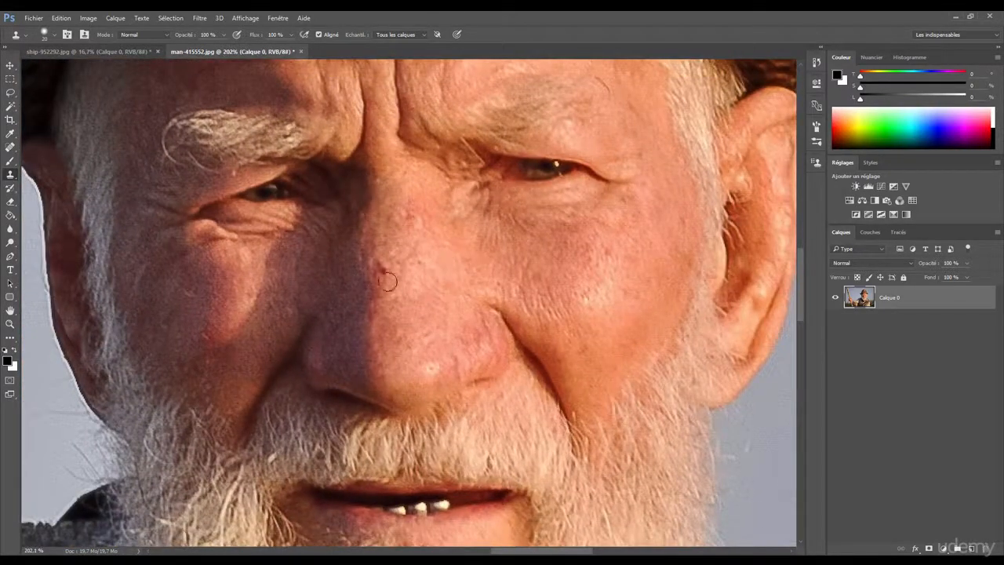
{"action": "left_click", "coordinate": [10, 147]}
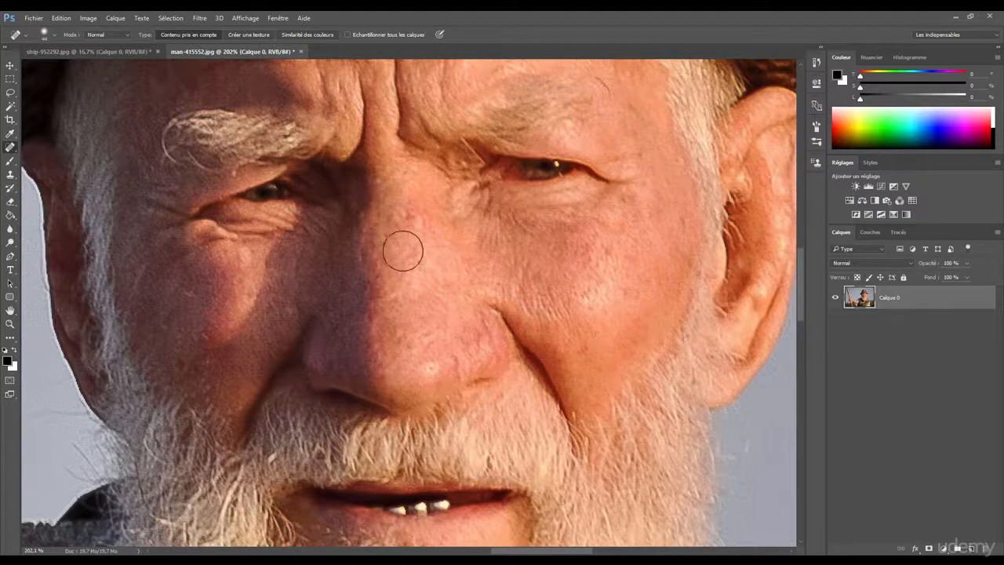
{"action": "mouse_move", "coordinate": [386, 280]}
{"action": "left_mouse_down"}
{"action": "mouse_move", "coordinate": [375, 249]}
{"action": "mouse_move", "coordinate": [406, 274]}
{"action": "left_mouse_up"}
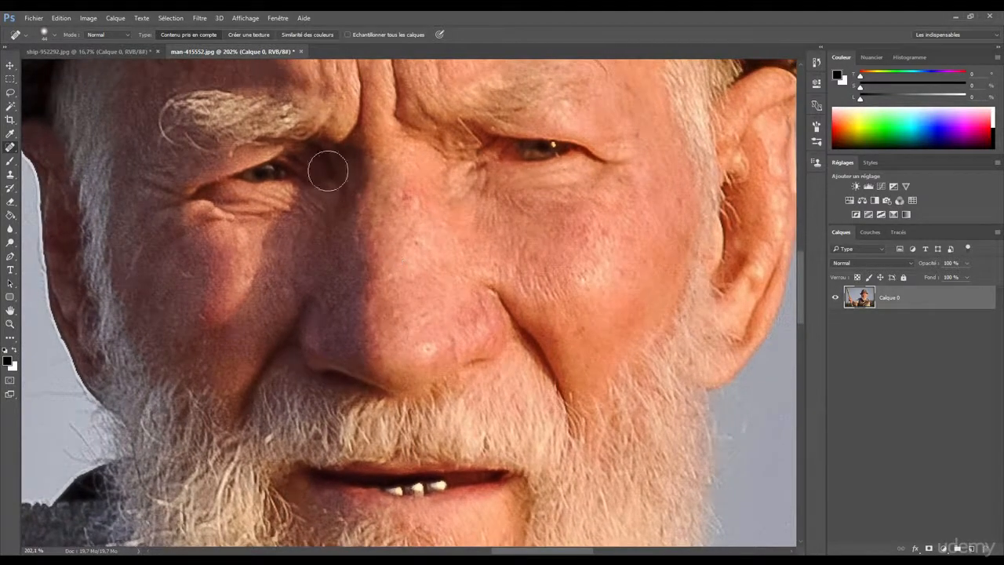
Paint over the visible teeth and the leftover dark spot on the lower lip with the content-aware Spot Healing Brush
{"action": "scroll", "coordinate": [381, 313], "scroll_direction": "down", "scroll_amount": 4}
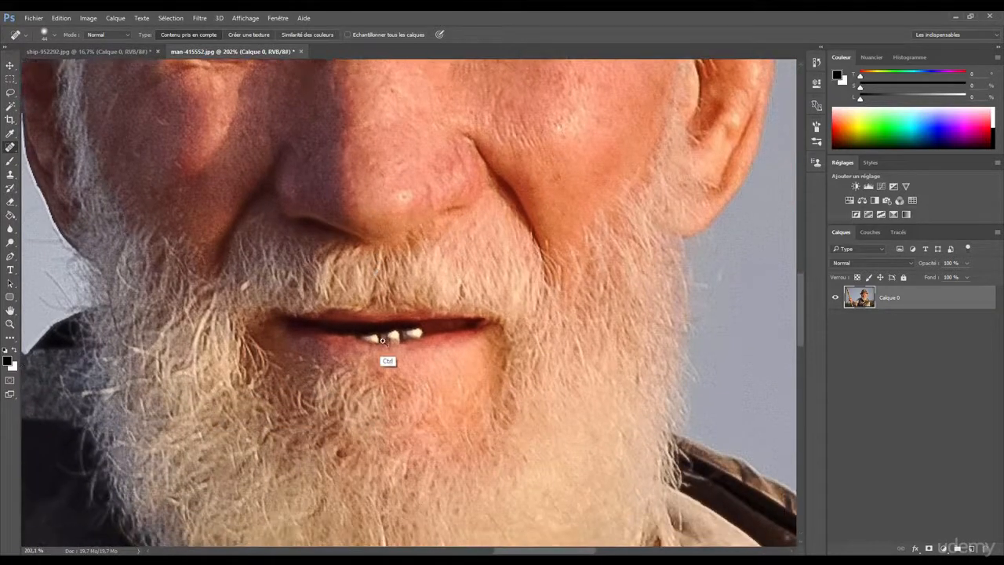
{"action": "left_click_drag", "start_coordinate": [382, 339], "coordinate": [419, 357]}
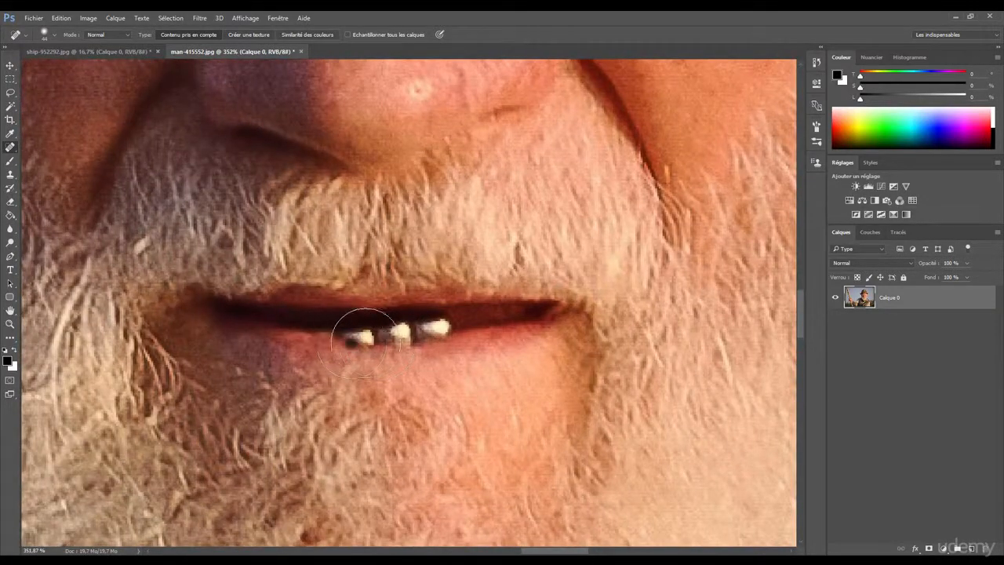
{"action": "mouse_move", "coordinate": [363, 341]}
{"action": "left_mouse_down"}
{"action": "mouse_move", "coordinate": [434, 330]}
{"action": "mouse_move", "coordinate": [426, 325]}
{"action": "left_mouse_up"}
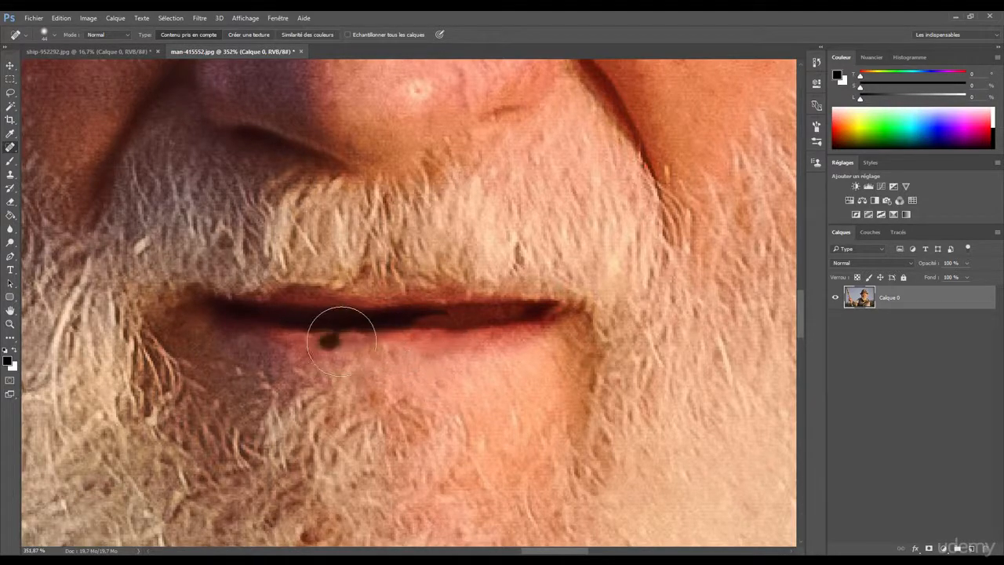
{"action": "left_click", "coordinate": [331, 341]}
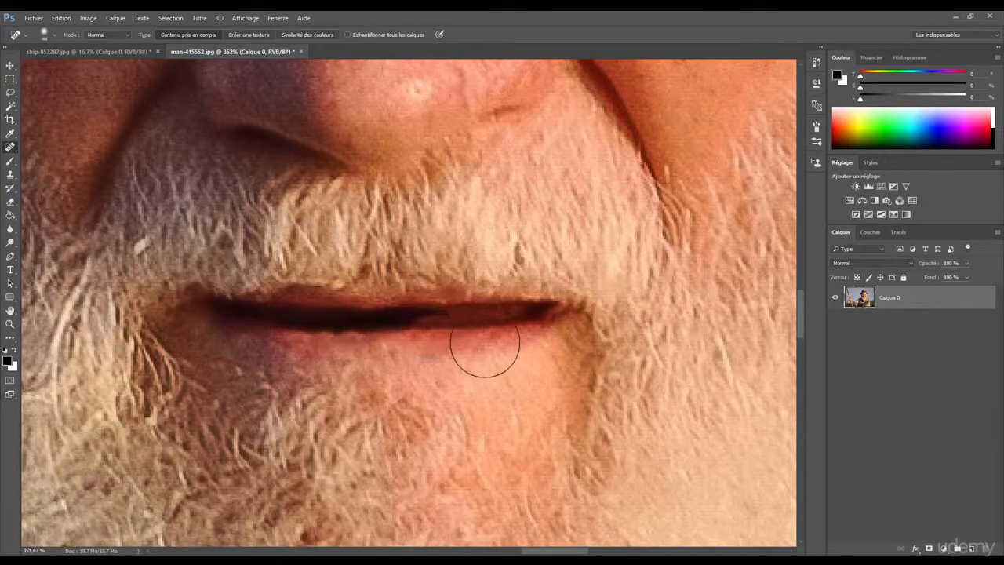
Smooth the edge of the lower lip where the teeth were, using small content-aware healing strokes
{"action": "scroll", "coordinate": [408, 358], "scroll_direction": "down", "scroll_amount": 2}
{"action": "scroll", "coordinate": [381, 354], "scroll_direction": "up", "scroll_amount": 4}
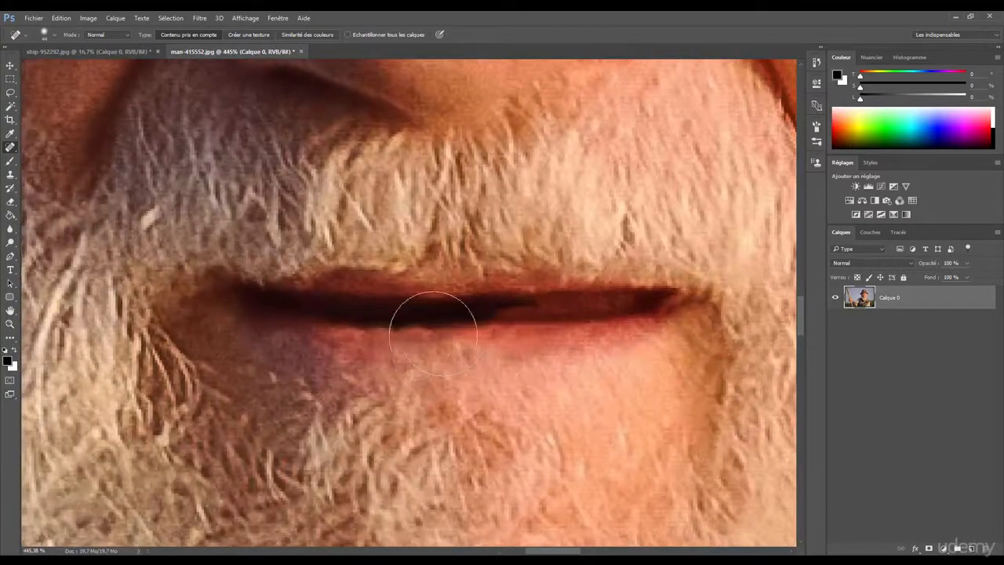
{"action": "left_click", "coordinate": [395, 329]}
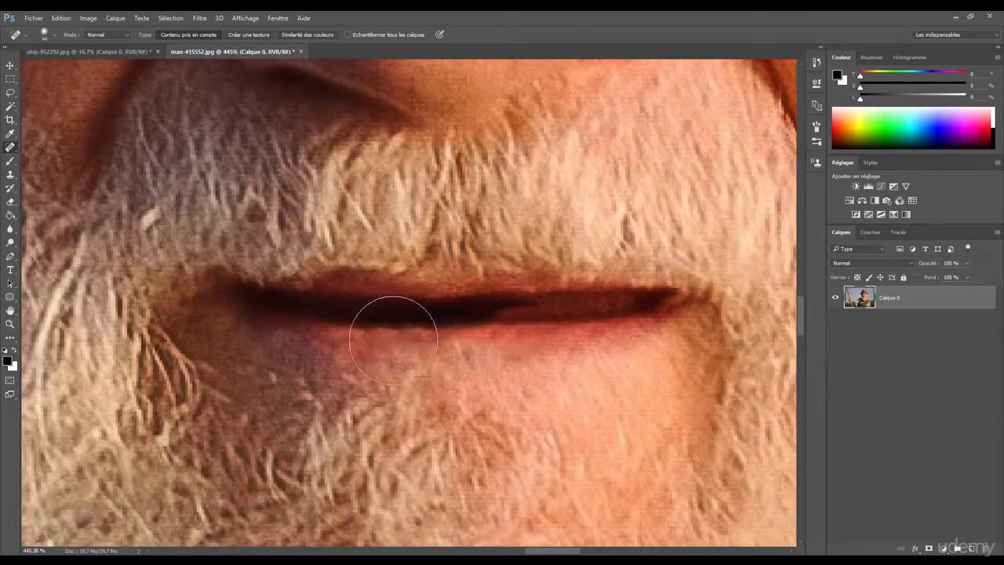
{"action": "scroll", "coordinate": [393, 339], "scroll_direction": "up", "scroll_amount": 2}
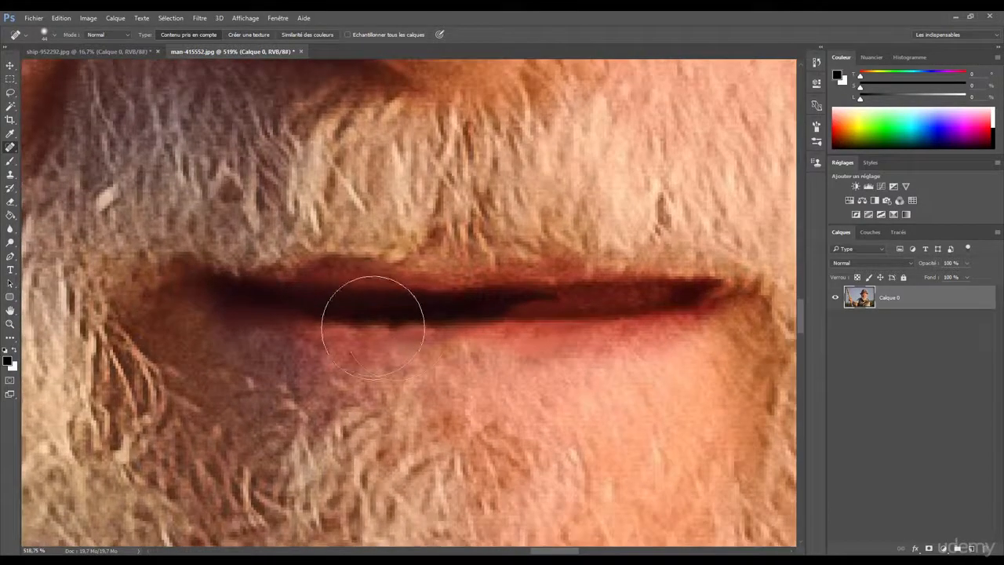
{"action": "mouse_move", "coordinate": [392, 329]}
{"action": "left_mouse_down"}
{"action": "mouse_move", "coordinate": [360, 331]}
{"action": "mouse_move", "coordinate": [403, 328]}
{"action": "left_mouse_up"}
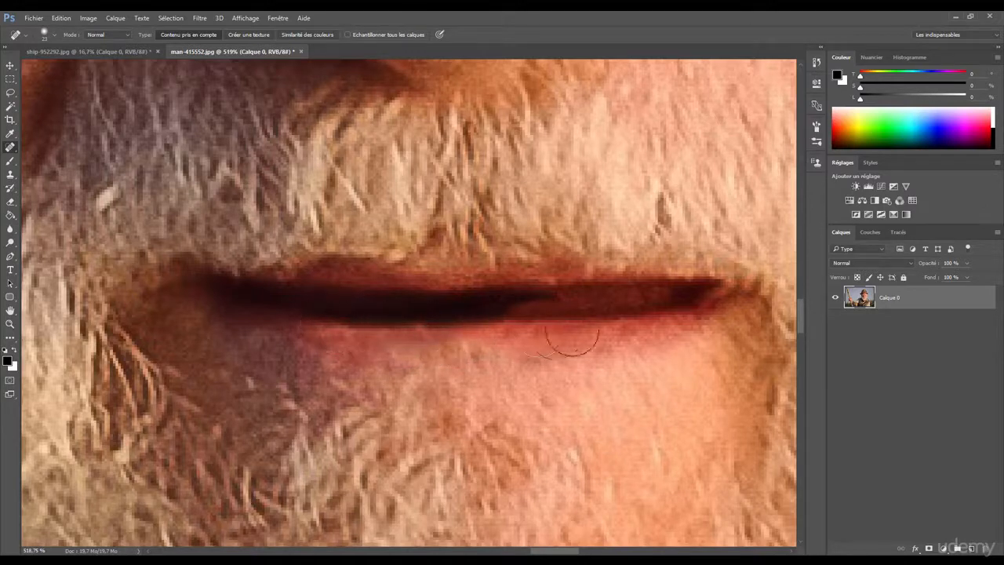
{"action": "left_click_drag", "start_coordinate": [509, 334], "coordinate": [424, 367]}
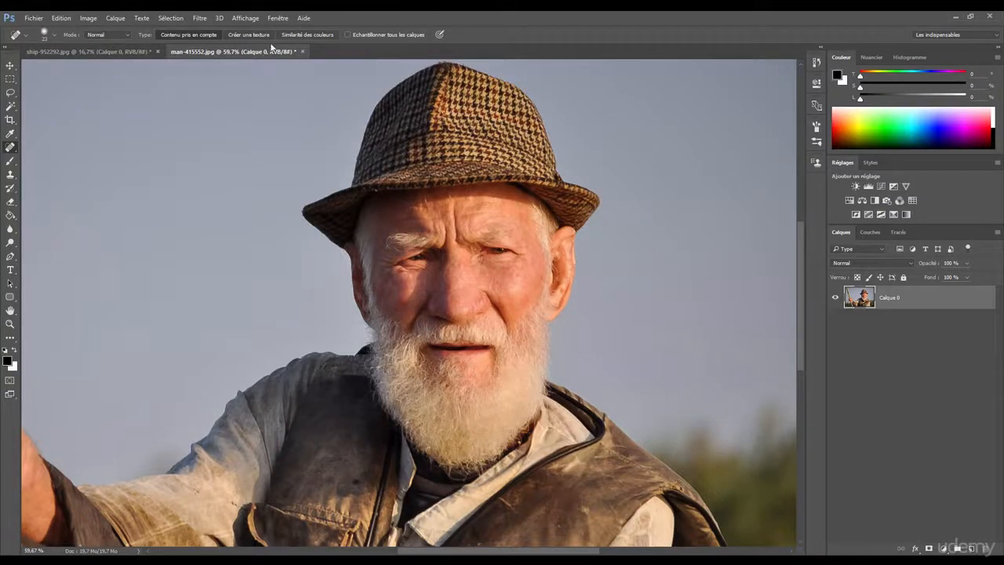
Convert the locked background of the portrait into an editable layer named Calque 0
{"action": "scroll", "coordinate": [459, 282], "scroll_direction": "up", "scroll_amount": 3}
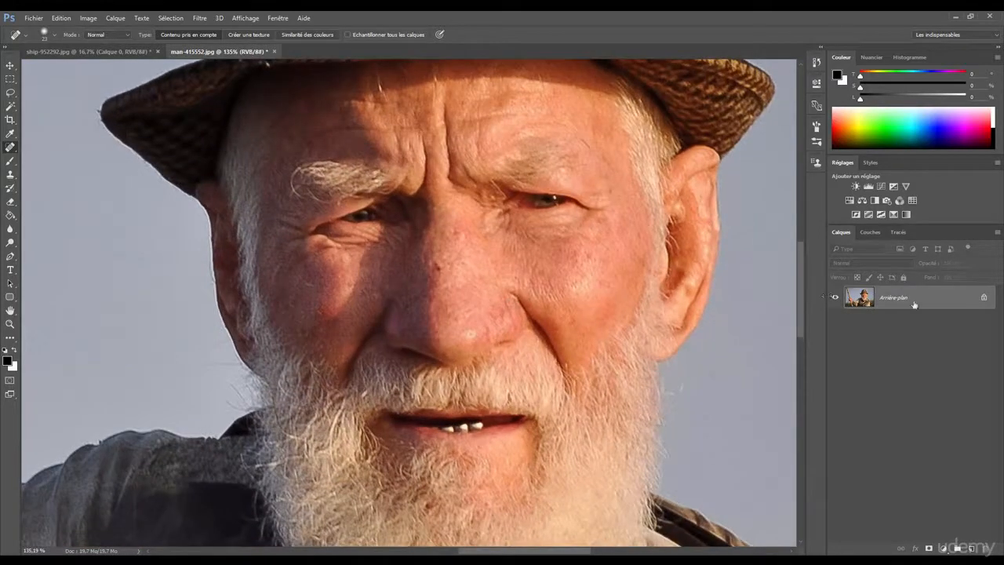
{"action": "double_click", "coordinate": [914, 304]}
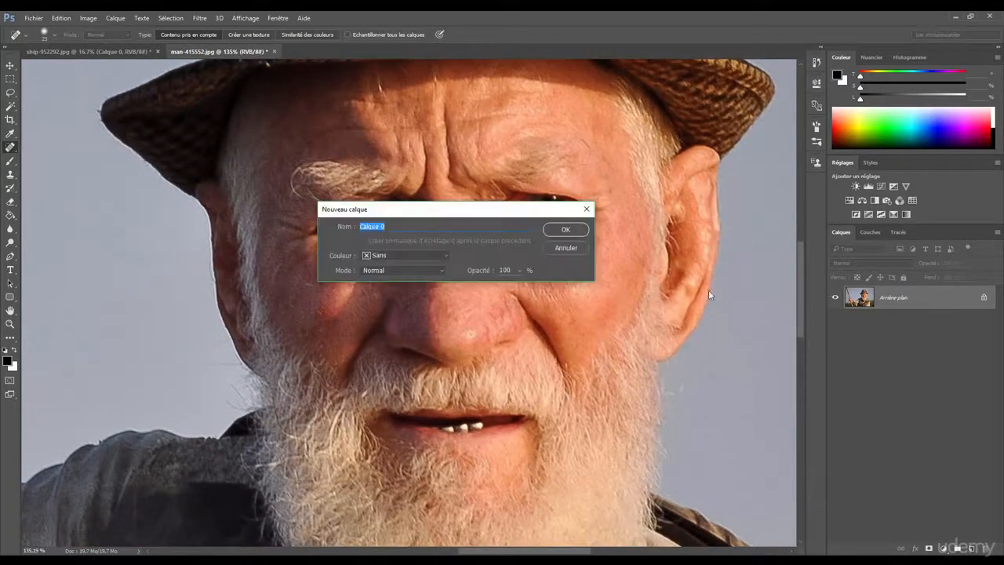
{"action": "left_click", "coordinate": [571, 229]}
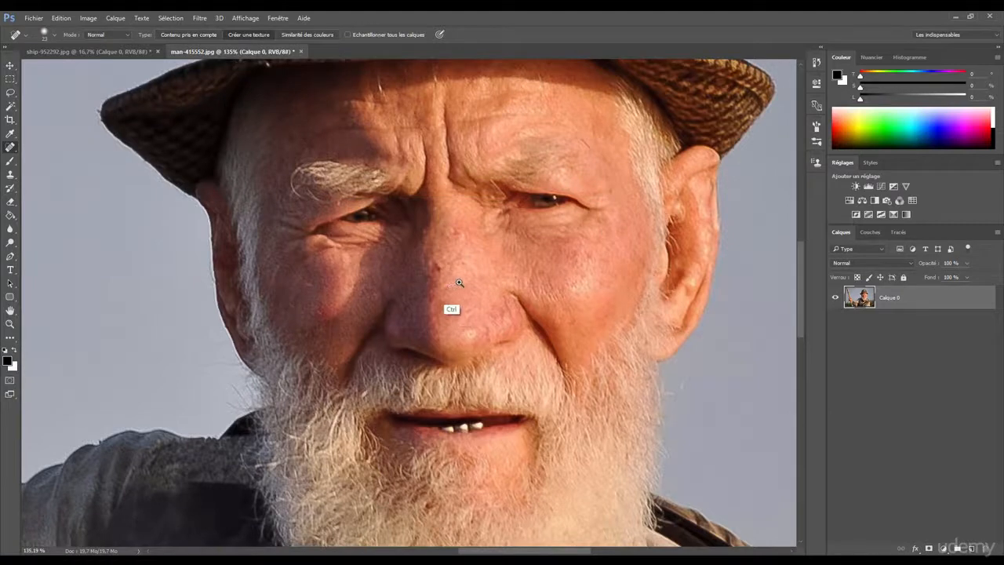
Try to remove the dark spot on the bridge of the nose with the Créer une texture healing type
{"action": "scroll", "coordinate": [455, 290], "scroll_direction": "up", "scroll_amount": 2}
{"action": "left_click_drag", "start_coordinate": [423, 261], "coordinate": [552, 263]}
{"action": "mouse_move", "coordinate": [451, 236]}
{"action": "left_mouse_down"}
{"action": "mouse_move", "coordinate": [416, 244]}
{"action": "mouse_move", "coordinate": [431, 229]}
{"action": "left_mouse_up"}
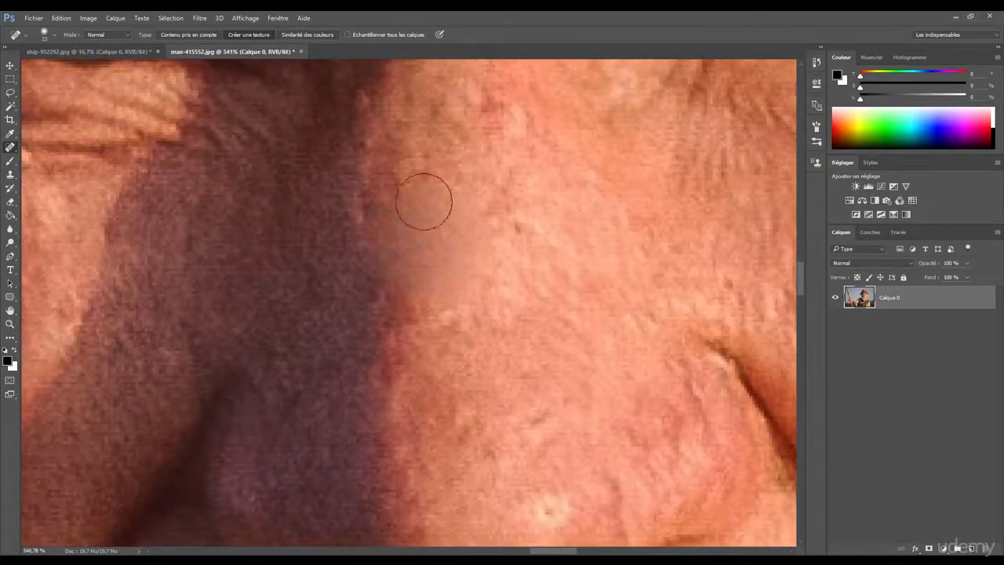
{"action": "mouse_move", "coordinate": [440, 274]}
{"action": "left_mouse_down"}
{"action": "mouse_move", "coordinate": [369, 277]}
{"action": "mouse_move", "coordinate": [407, 240]}
{"action": "mouse_move", "coordinate": [360, 250]}
{"action": "mouse_move", "coordinate": [353, 277]}
{"action": "mouse_move", "coordinate": [387, 274]}
{"action": "mouse_move", "coordinate": [421, 353]}
{"action": "left_mouse_up"}
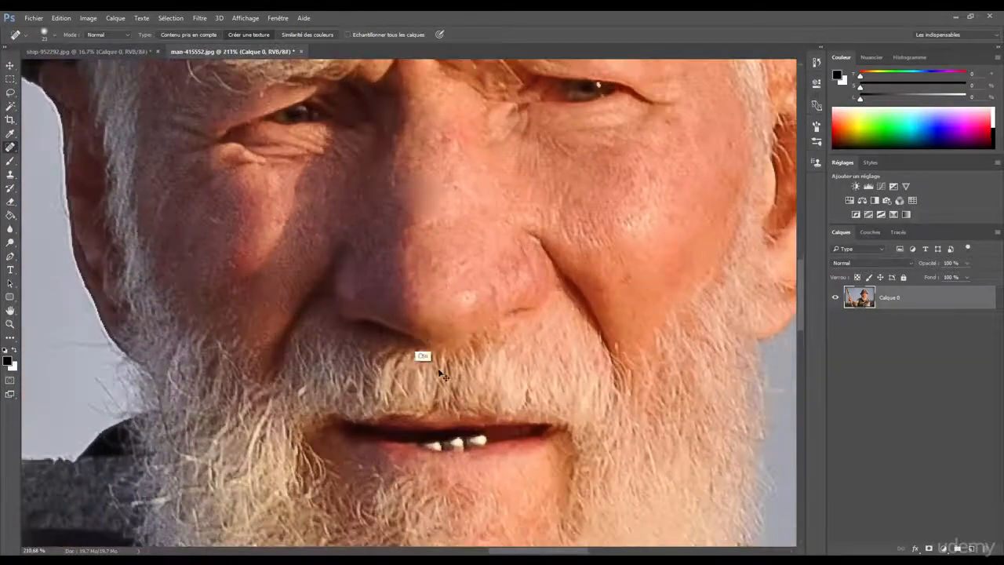
Try to remove the visible teeth by healing over them with the Créer une texture type
{"action": "mouse_move", "coordinate": [434, 443]}
{"action": "left_mouse_down"}
{"action": "mouse_move", "coordinate": [484, 443]}
{"action": "mouse_move", "coordinate": [470, 475]}
{"action": "left_mouse_up"}
{"action": "left_click_drag", "start_coordinate": [443, 407], "coordinate": [518, 374]}
{"action": "left_click_drag", "start_coordinate": [430, 366], "coordinate": [423, 348]}
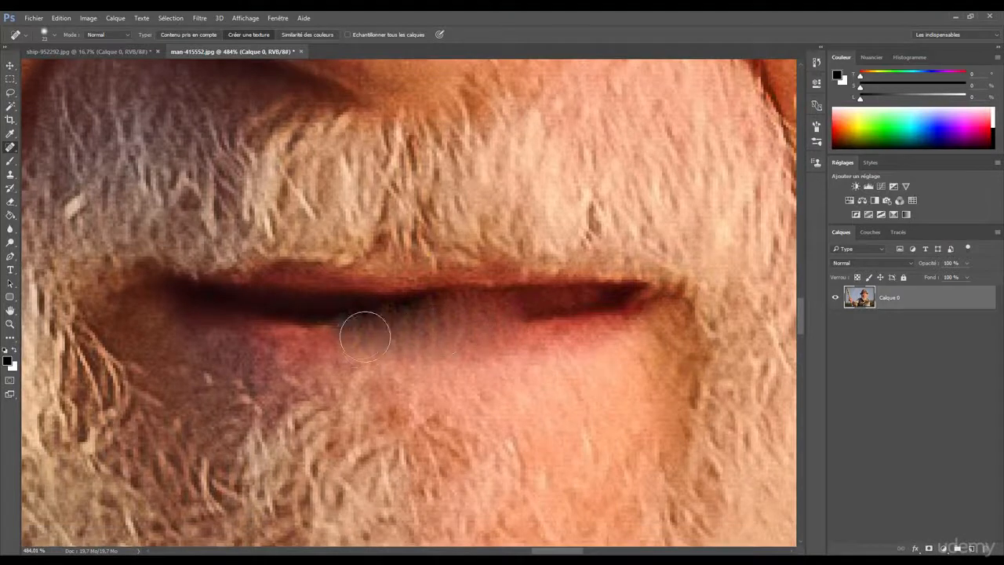
{"action": "left_click_drag", "start_coordinate": [406, 348], "coordinate": [437, 320]}
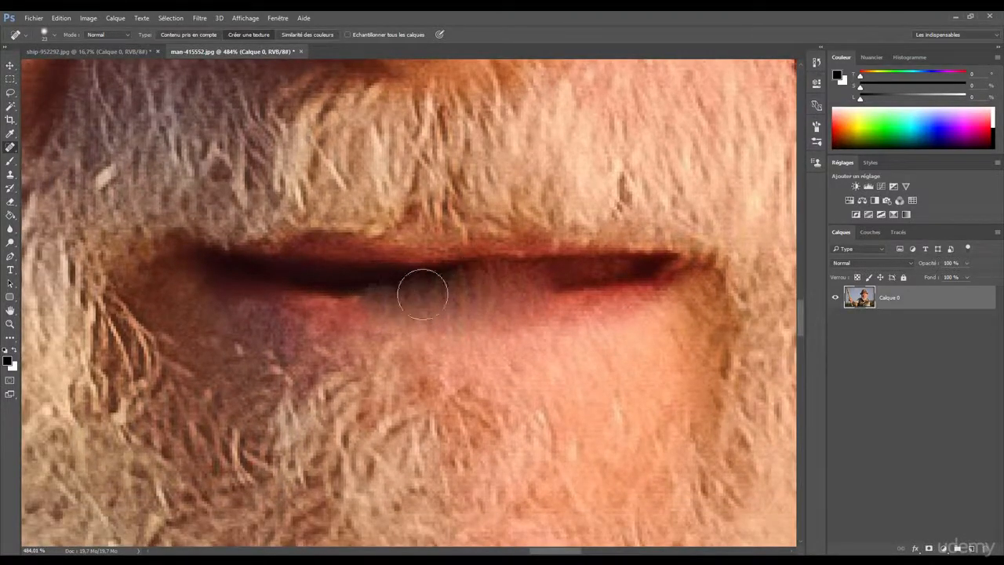
{"action": "scroll", "coordinate": [461, 314], "scroll_direction": "down", "scroll_amount": 3}
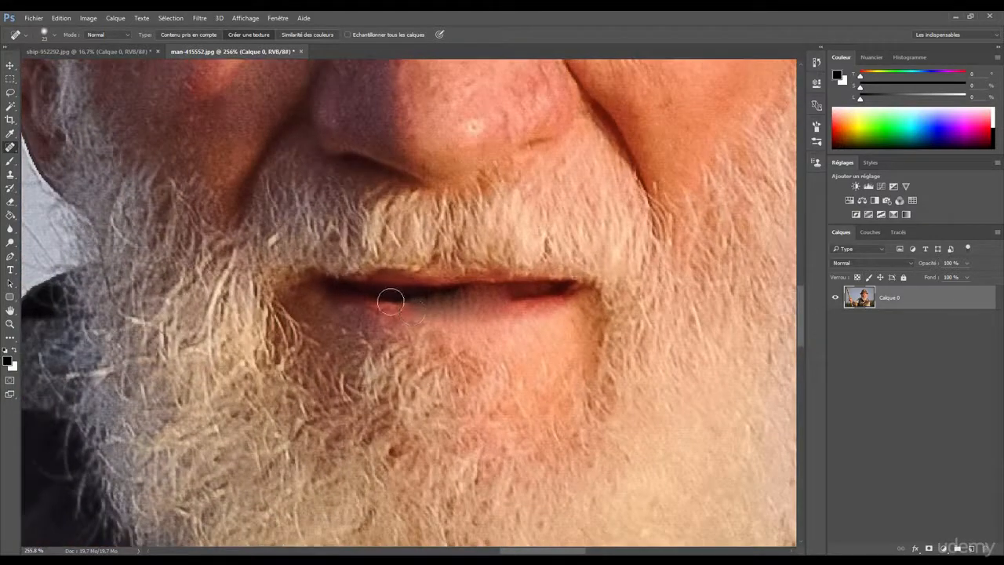
{"action": "key", "text": "ctrl+z"}
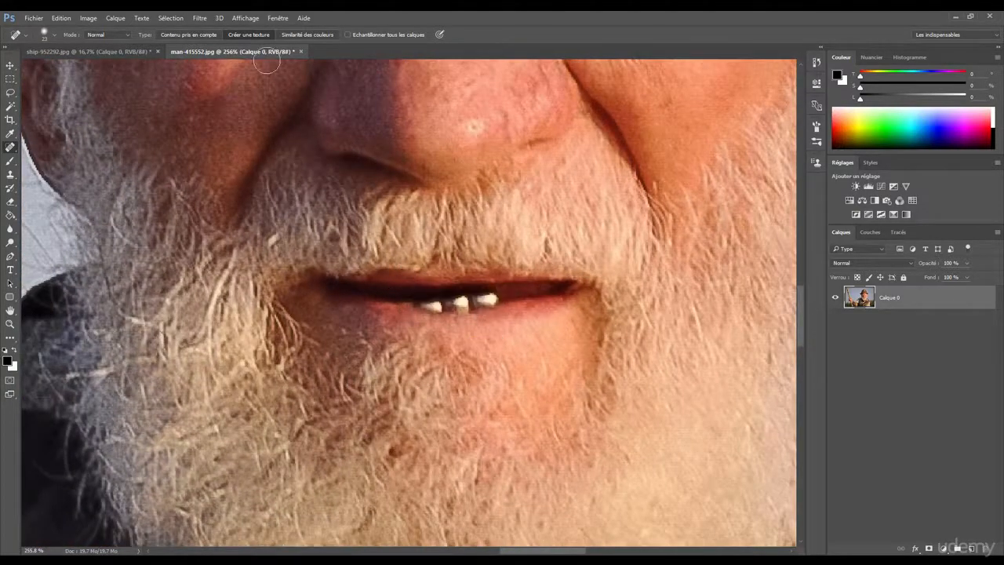
Set the healing type to Similarité des couleurs and heal the spot area on the bridge of the nose
{"action": "left_click", "coordinate": [306, 35]}
{"action": "scroll", "coordinate": [454, 161], "scroll_direction": "up", "scroll_amount": 5}
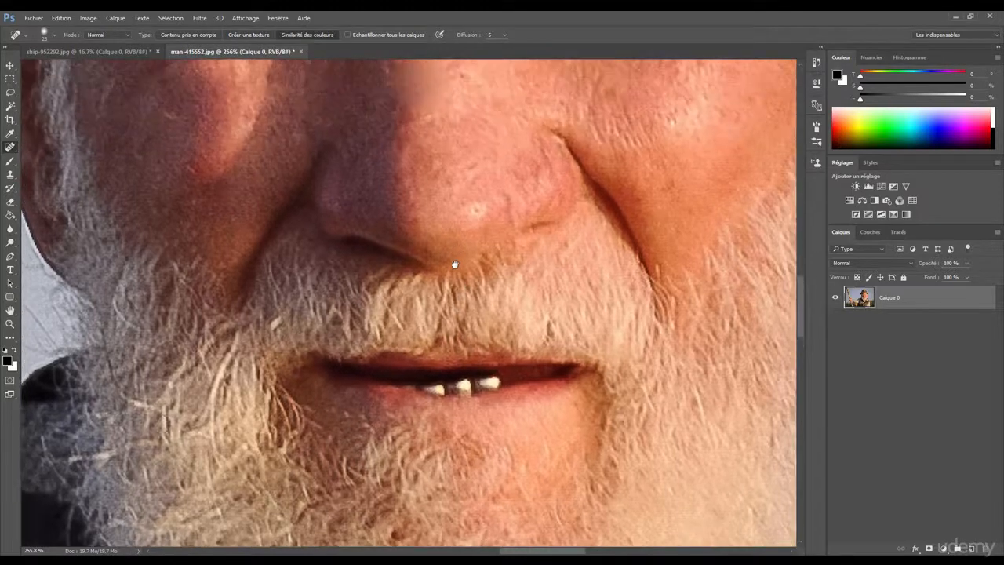
{"action": "mouse_move", "coordinate": [414, 111]}
{"action": "left_mouse_down"}
{"action": "mouse_move", "coordinate": [413, 124]}
{"action": "mouse_move", "coordinate": [427, 108]}
{"action": "left_mouse_up"}
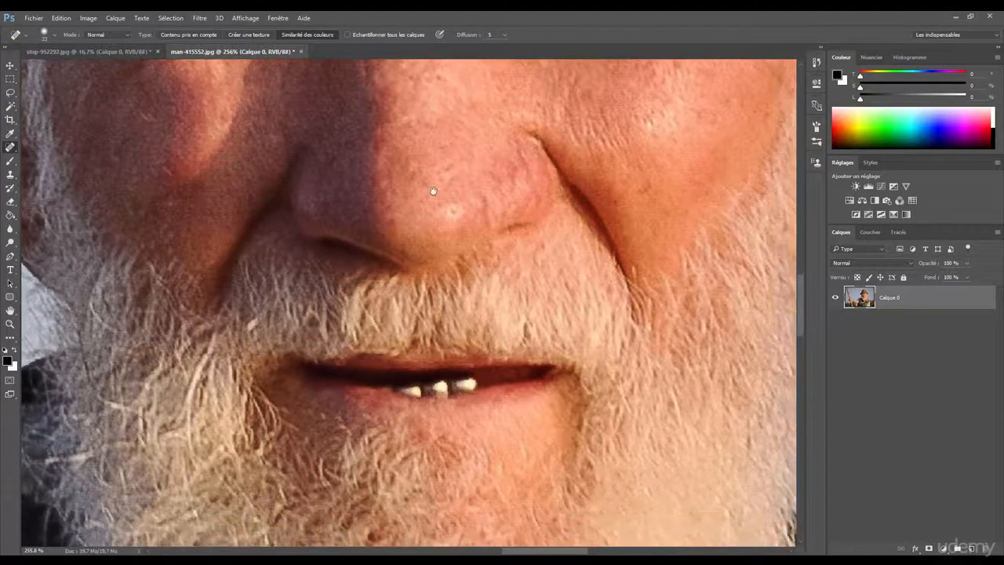
Try twice to remove the visible teeth with the Similarité des couleurs healing type
{"action": "left_click_drag", "start_coordinate": [419, 402], "coordinate": [478, 386]}
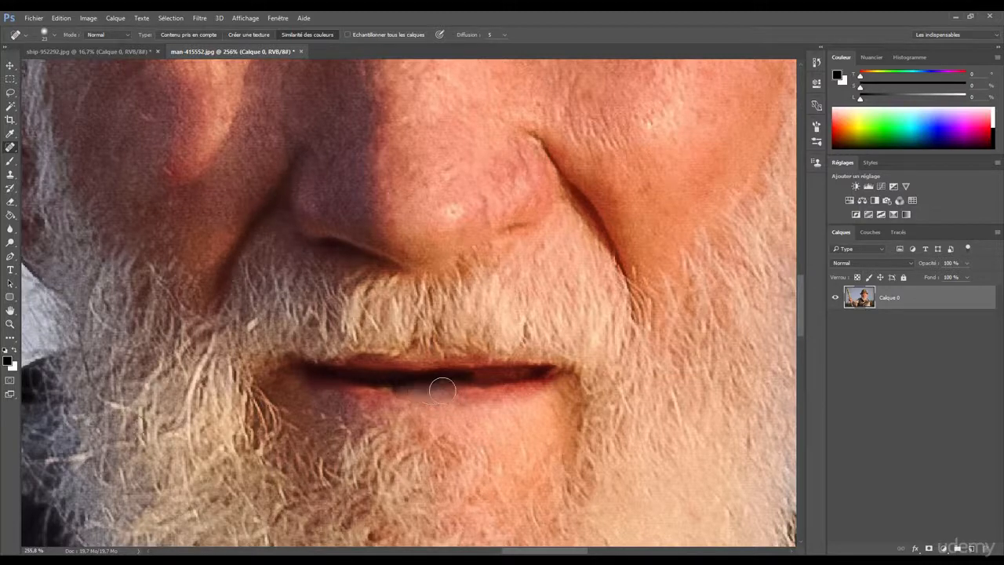
{"action": "key", "text": "ctrl"}
{"action": "scroll", "coordinate": [429, 392], "scroll_direction": "up", "scroll_amount": 3}
{"action": "key", "text": "ctrl+z"}
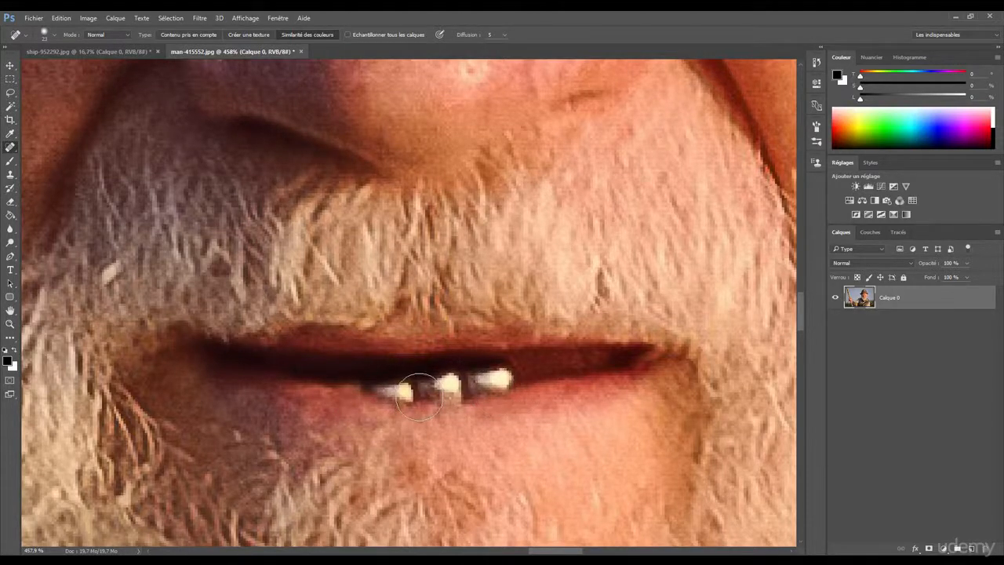
{"action": "mouse_move", "coordinate": [419, 396]}
{"action": "left_mouse_down"}
{"action": "mouse_move", "coordinate": [397, 388]}
{"action": "mouse_move", "coordinate": [463, 392]}
{"action": "mouse_move", "coordinate": [456, 387]}
{"action": "mouse_move", "coordinate": [508, 381]}
{"action": "left_mouse_up"}
{"action": "scroll", "coordinate": [436, 420], "scroll_direction": "down", "scroll_amount": 2}
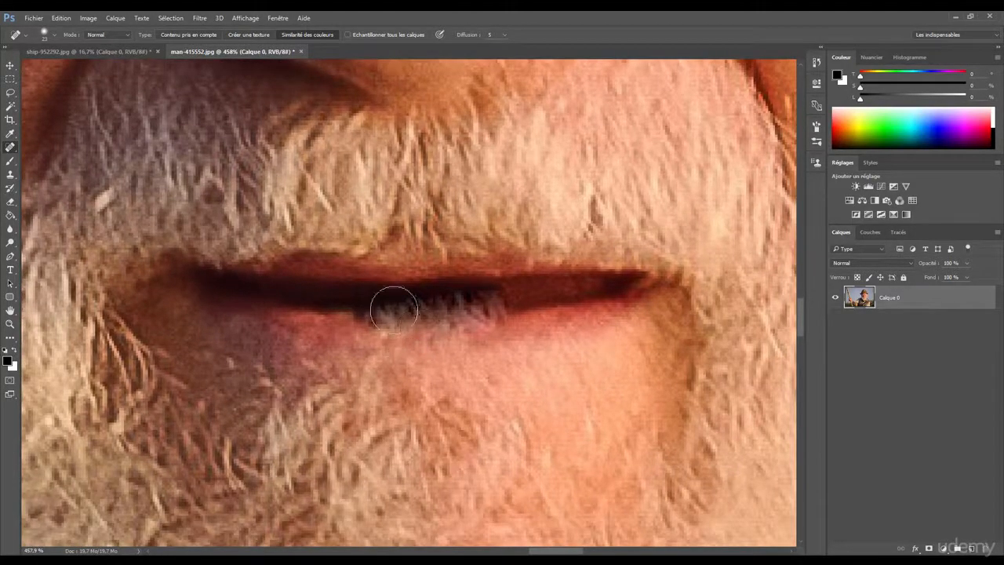
{"action": "key", "text": "ctrl+z"}
{"action": "scroll", "coordinate": [389, 328], "scroll_direction": "down", "scroll_amount": 3}
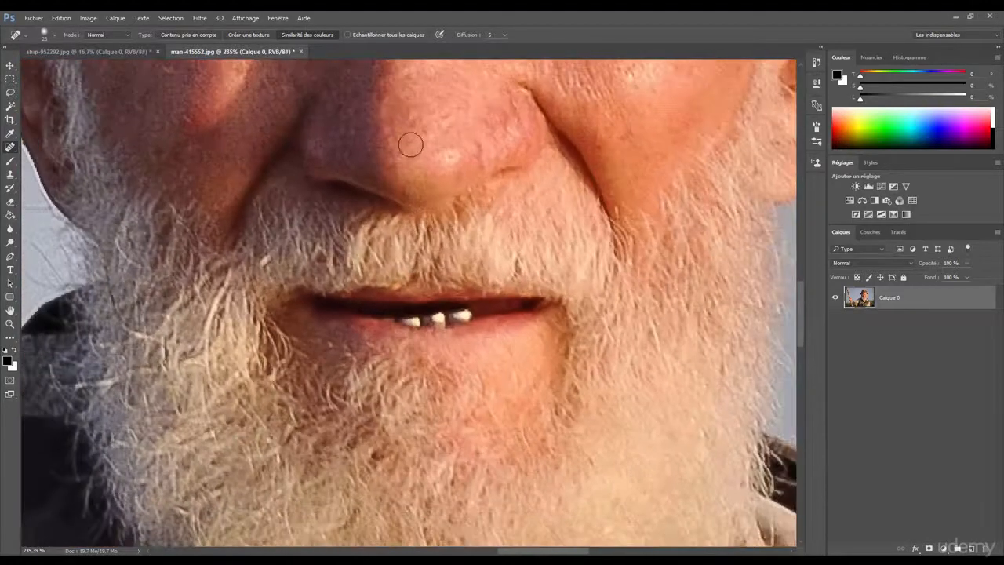
Set the Spot Healing Brush type back to Contenu pris en compte
{"action": "left_click", "coordinate": [190, 35]}
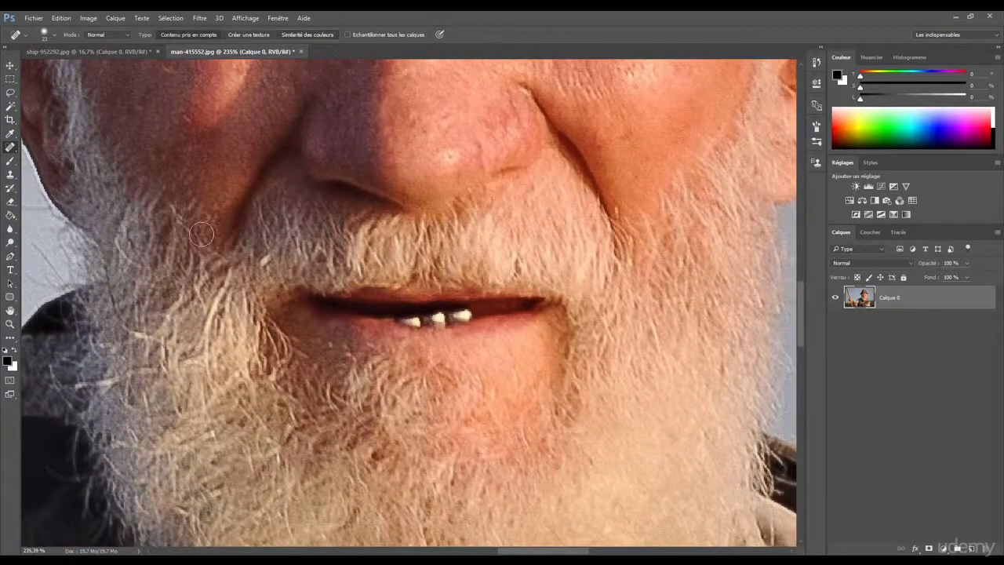
{"action": "left_click_drag", "start_coordinate": [323, 259], "coordinate": [356, 275]}
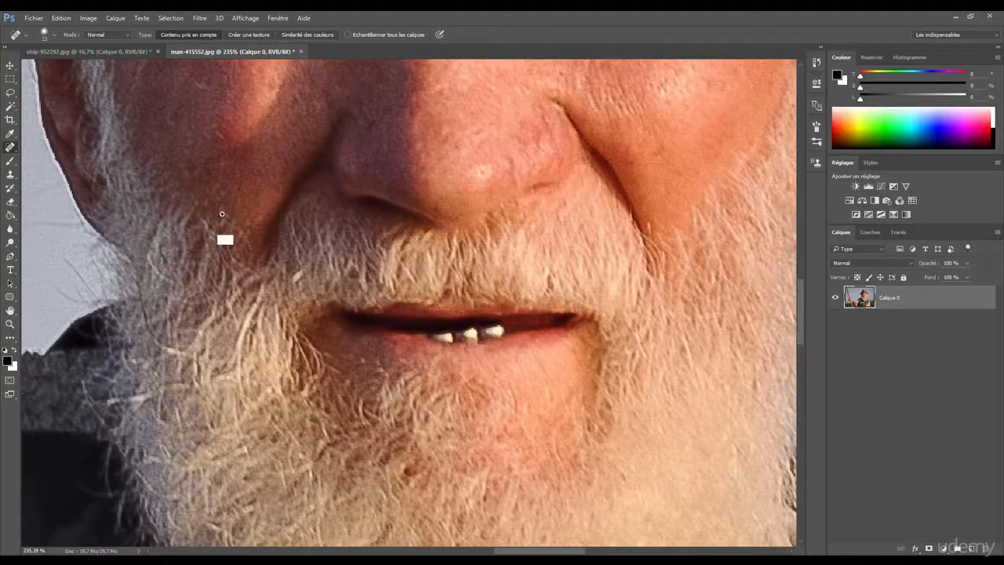
{"action": "scroll", "coordinate": [212, 227], "scroll_direction": "down", "scroll_amount": 1}
{"action": "scroll", "coordinate": [235, 213], "scroll_direction": "down", "scroll_amount": 2}
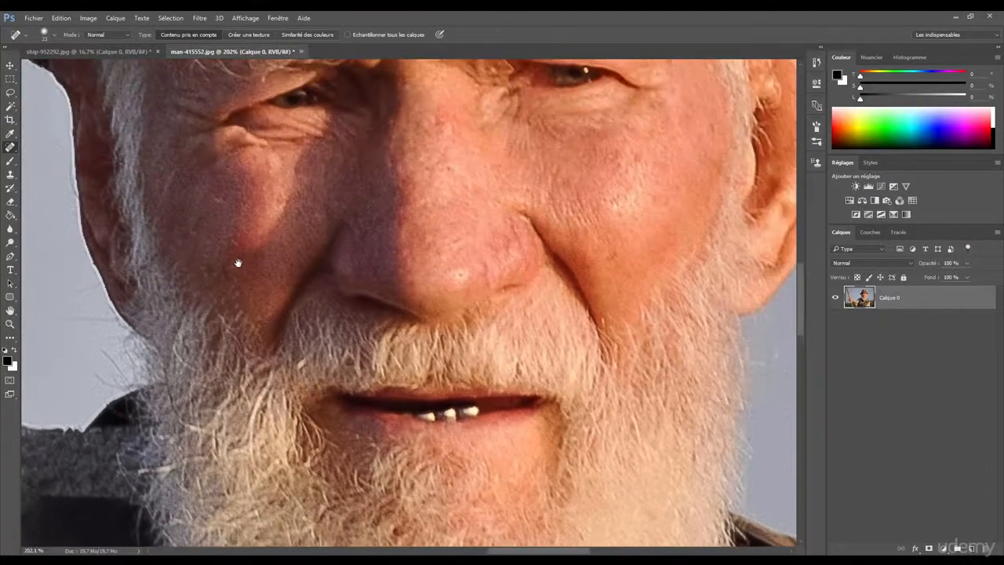
{"action": "scroll", "coordinate": [241, 147], "scroll_direction": "down", "scroll_amount": 1}
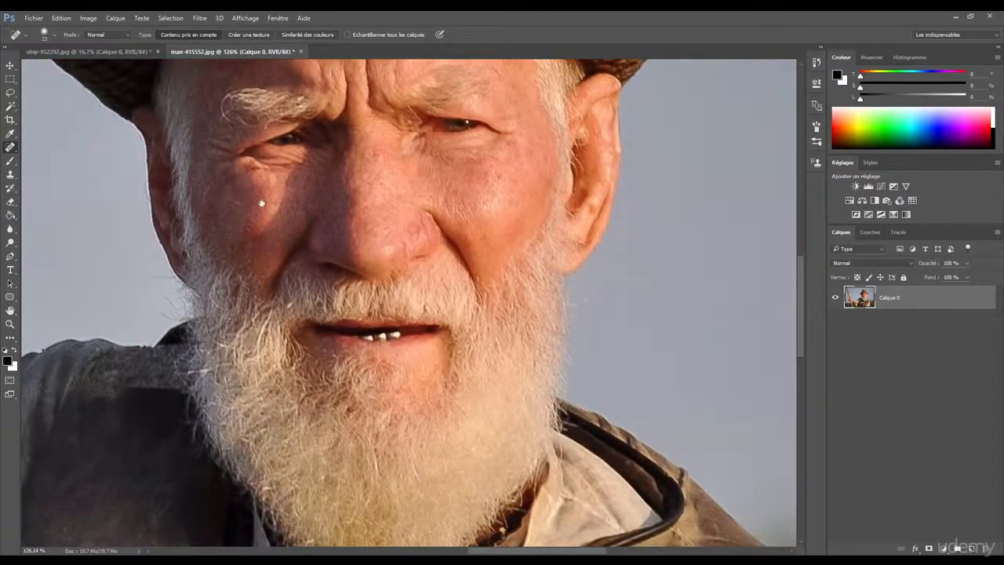
Heal the small light mark on the forehead just below the hat brim, above the frown lines
{"action": "left_click_drag", "start_coordinate": [259, 202], "coordinate": [286, 257]}
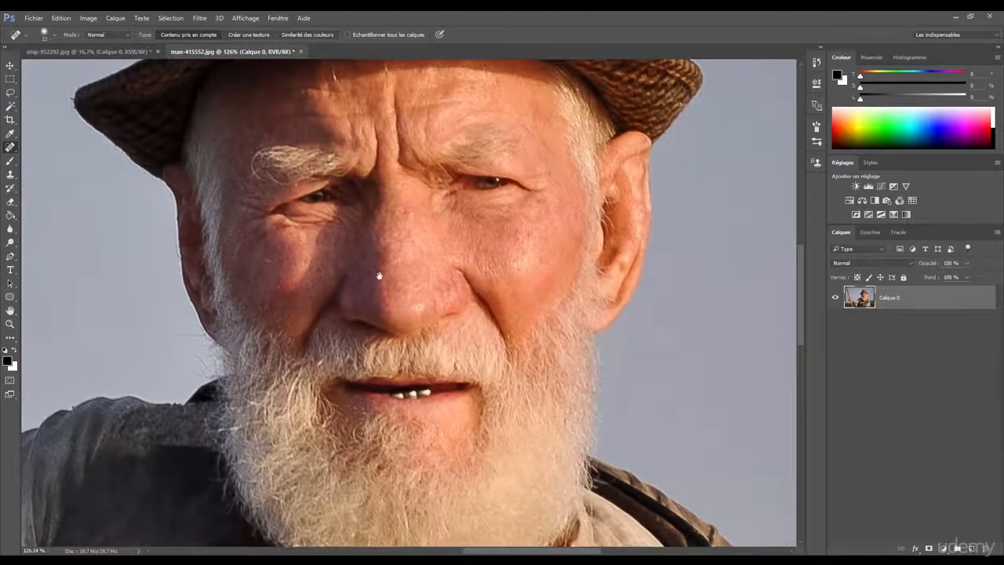
{"action": "left_click_drag", "start_coordinate": [396, 268], "coordinate": [422, 291]}
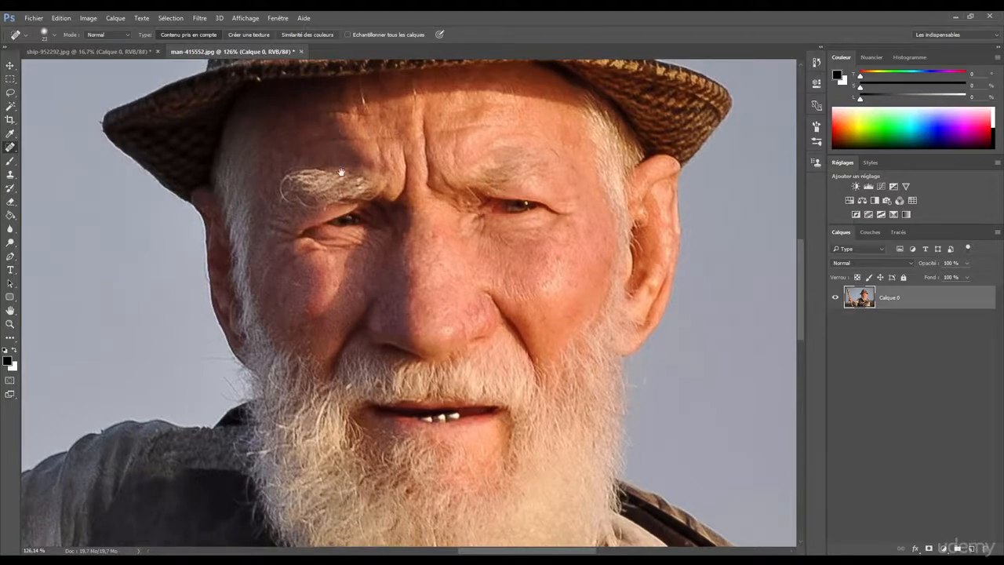
{"action": "mouse_move", "coordinate": [384, 111]}
{"action": "left_mouse_down"}
{"action": "mouse_move", "coordinate": [406, 188]}
{"action": "mouse_move", "coordinate": [390, 192]}
{"action": "mouse_move", "coordinate": [412, 172]}
{"action": "mouse_move", "coordinate": [414, 228]}
{"action": "left_mouse_up"}
{"action": "scroll", "coordinate": [431, 170], "scroll_direction": "up", "scroll_amount": 12}
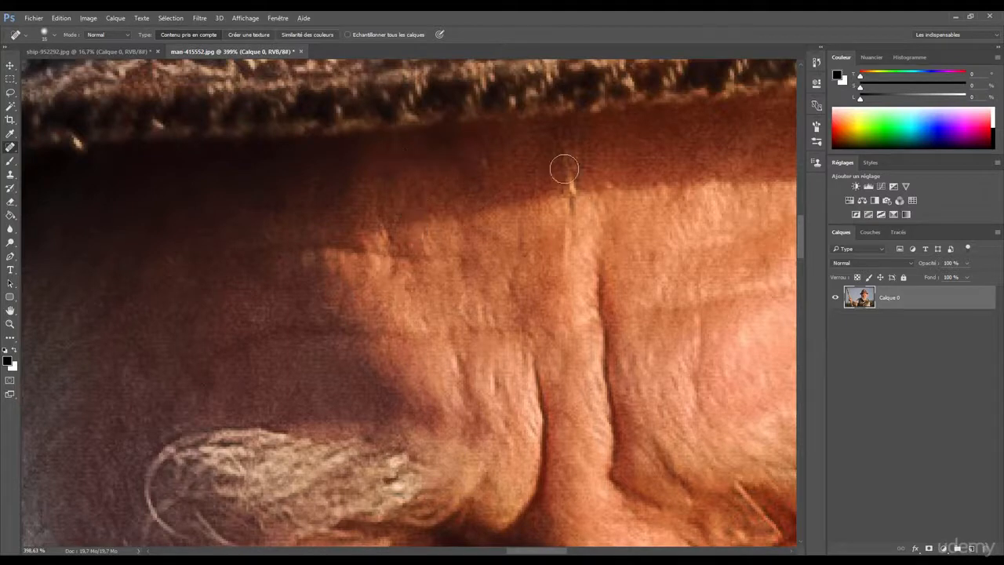
{"action": "left_click_drag", "start_coordinate": [563, 168], "coordinate": [575, 196]}
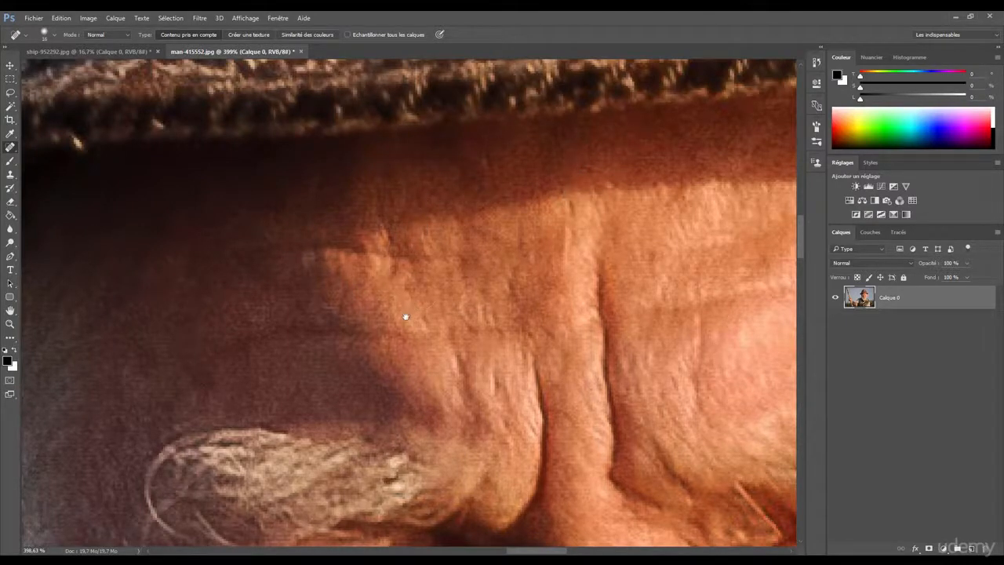
Heal the faint horizontal forehead wrinkle above the man's right eyebrow, stroking along it up to the frown lines
{"action": "left_click_drag", "start_coordinate": [406, 316], "coordinate": [405, 193]}
{"action": "mouse_move", "coordinate": [225, 239]}
{"action": "left_mouse_down"}
{"action": "mouse_move", "coordinate": [247, 215]}
{"action": "mouse_move", "coordinate": [503, 210]}
{"action": "mouse_move", "coordinate": [474, 211]}
{"action": "left_mouse_up"}
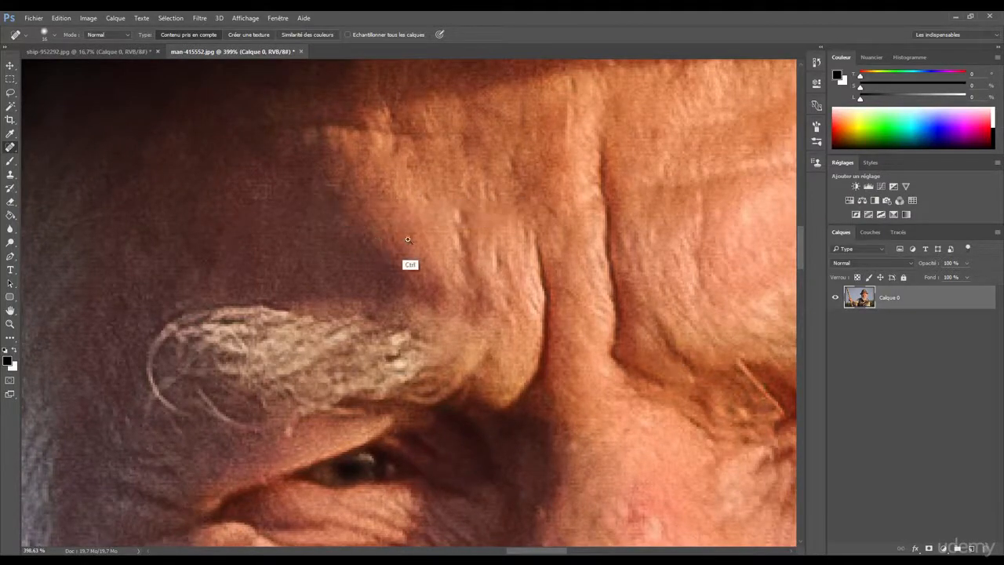
{"action": "left_click_drag", "start_coordinate": [410, 264], "coordinate": [338, 273]}
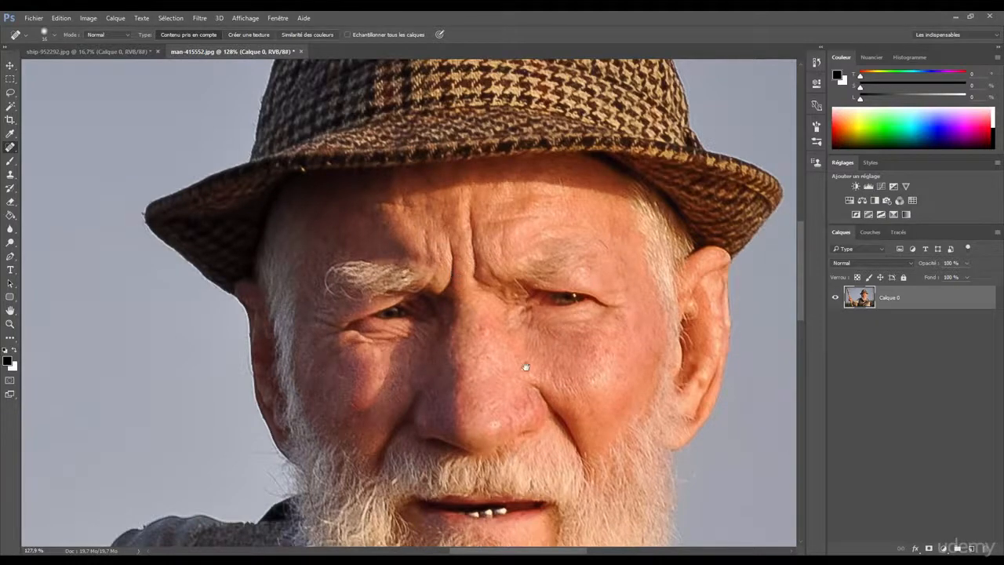
{"action": "left_click_drag", "start_coordinate": [526, 366], "coordinate": [455, 361]}
{"action": "left_click_drag", "start_coordinate": [444, 305], "coordinate": [407, 270]}
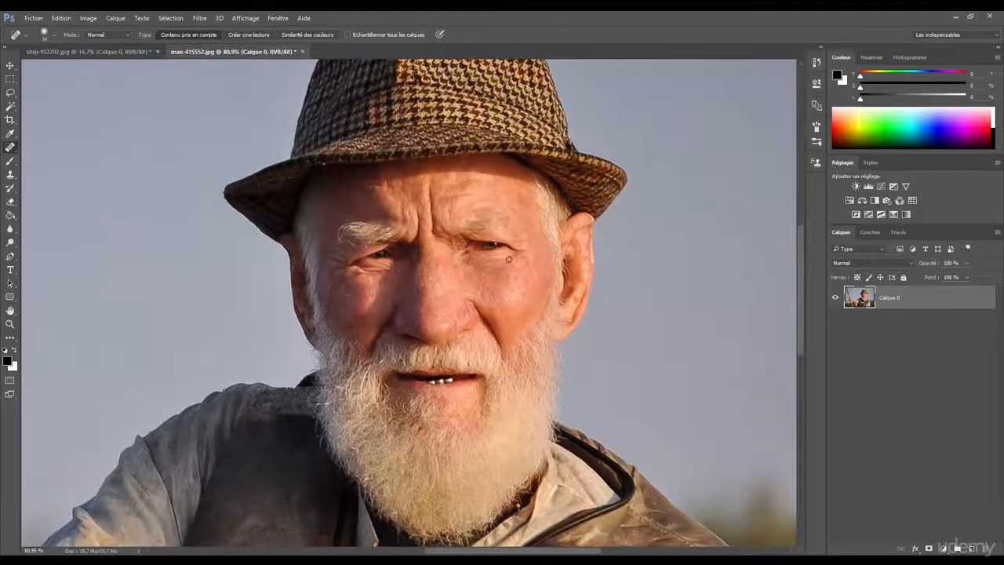